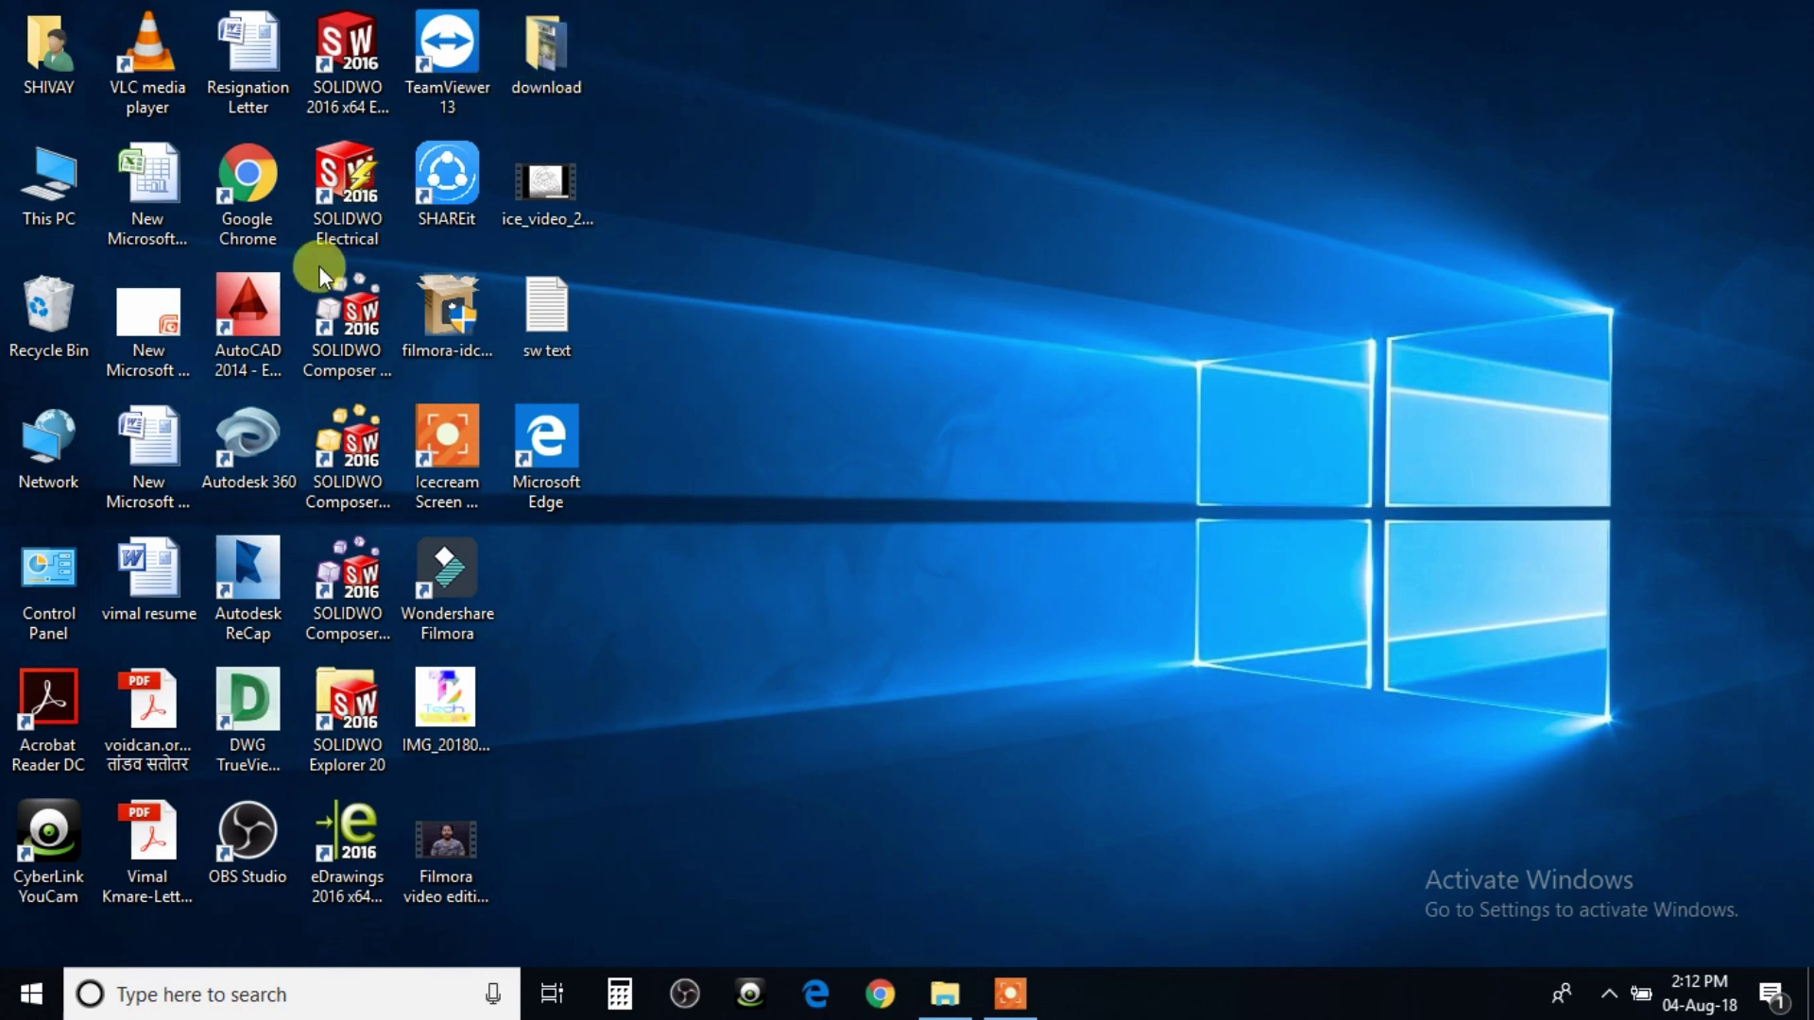
Bring up the context menu of the AutoCAD 2014 desktop shortcut
{"action": "right_click", "coordinate": [287, 327]}
Launch AutoCAD 2014 from the shortcut menu and turn off Grid Display in Drawing1
{"action": "left_click", "coordinate": [345, 314]}
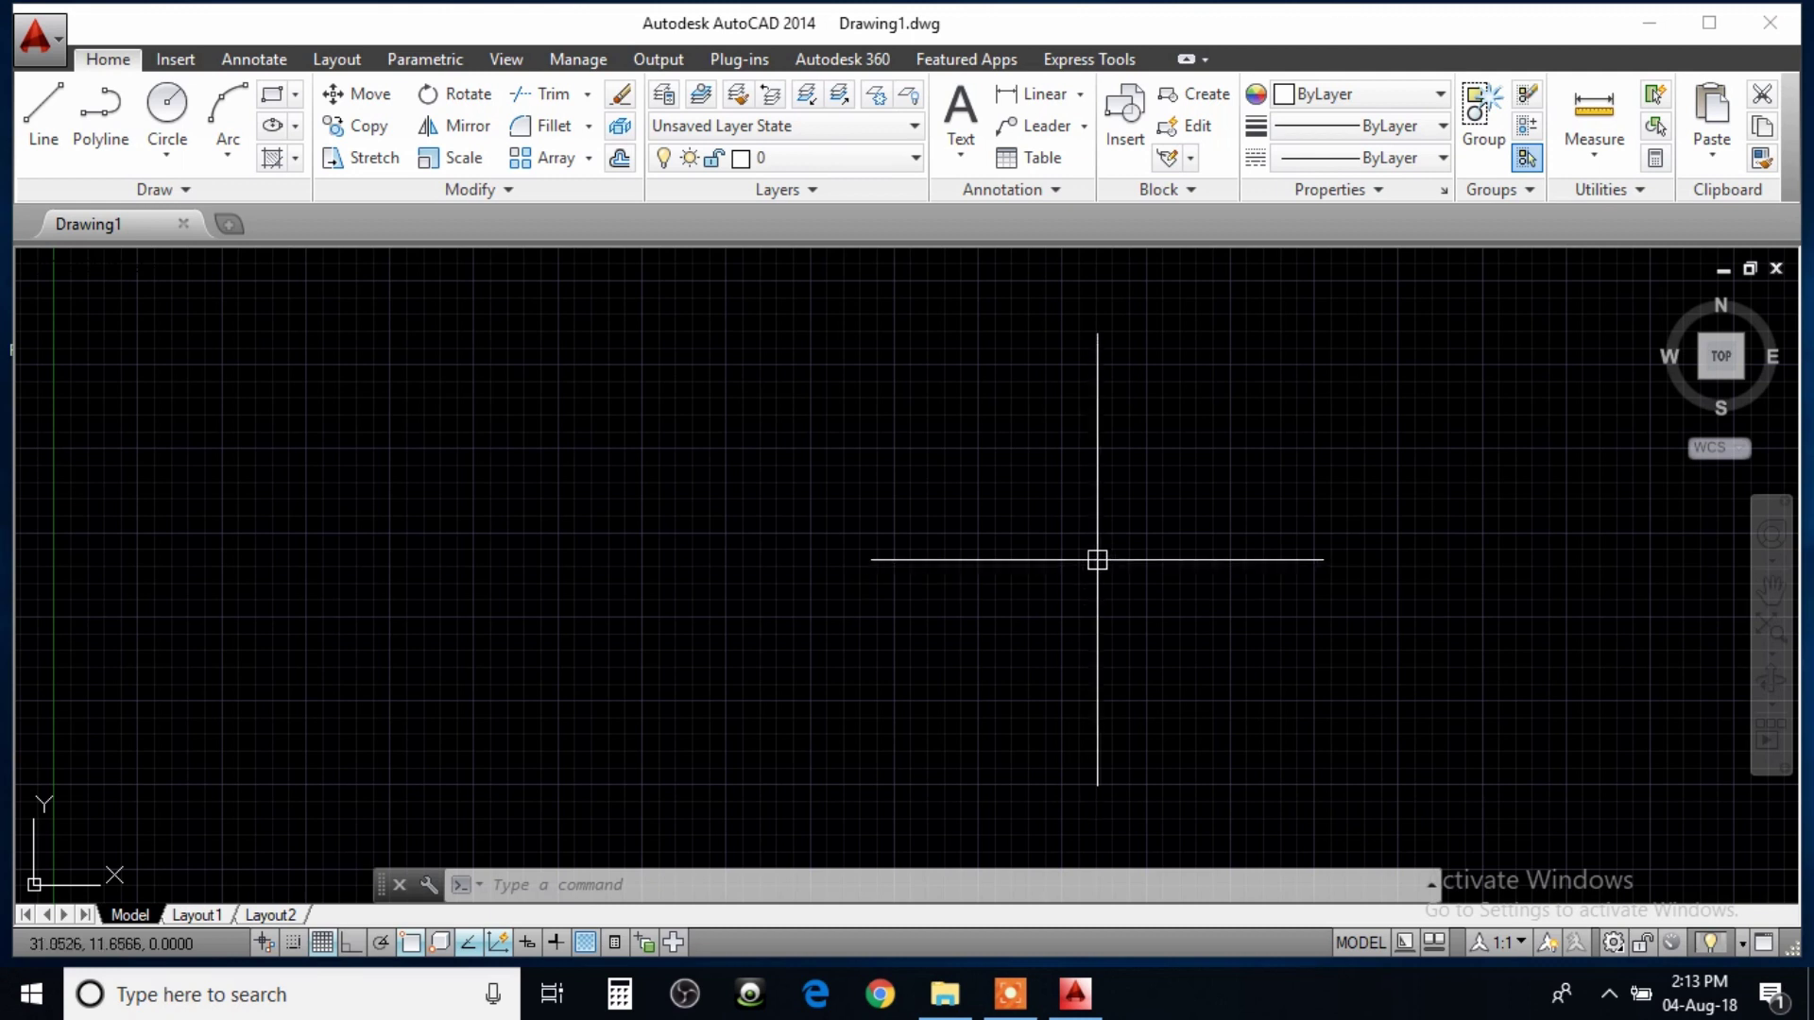
{"action": "left_click", "coordinate": [322, 943]}
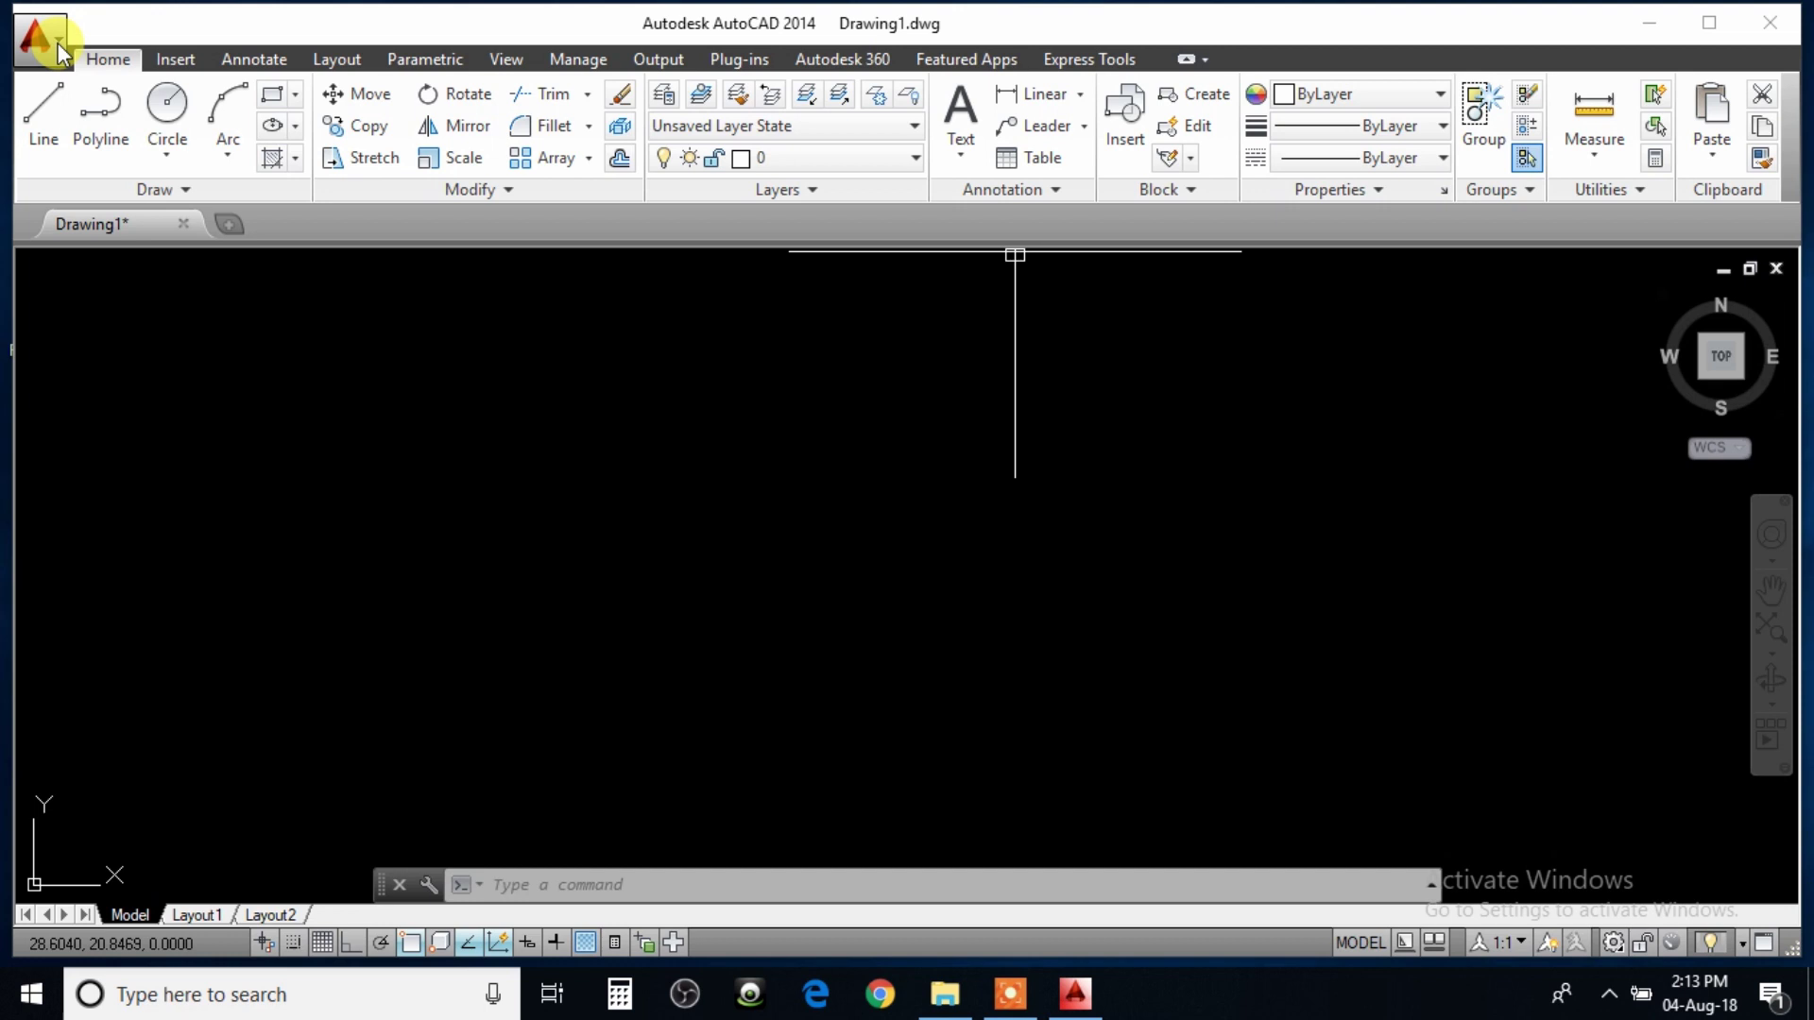
{"action": "left_click", "coordinate": [59, 42]}
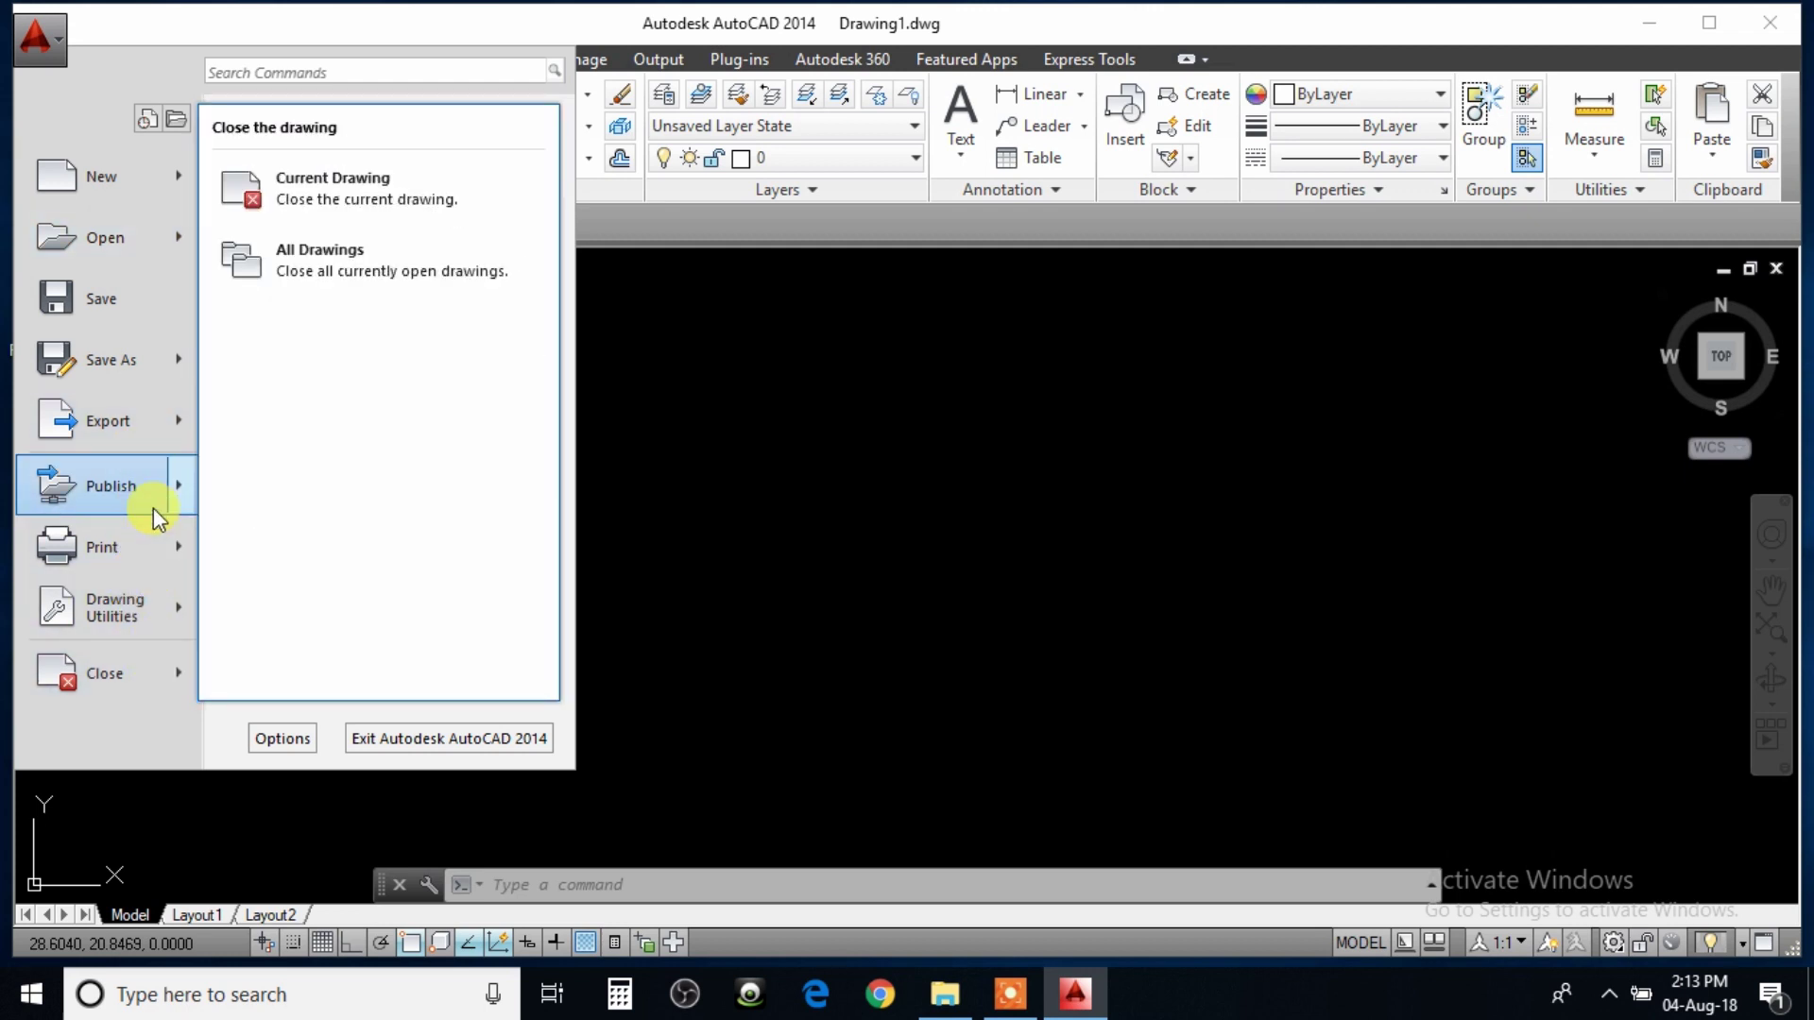
{"action": "mouse_move", "coordinate": [108, 485]}
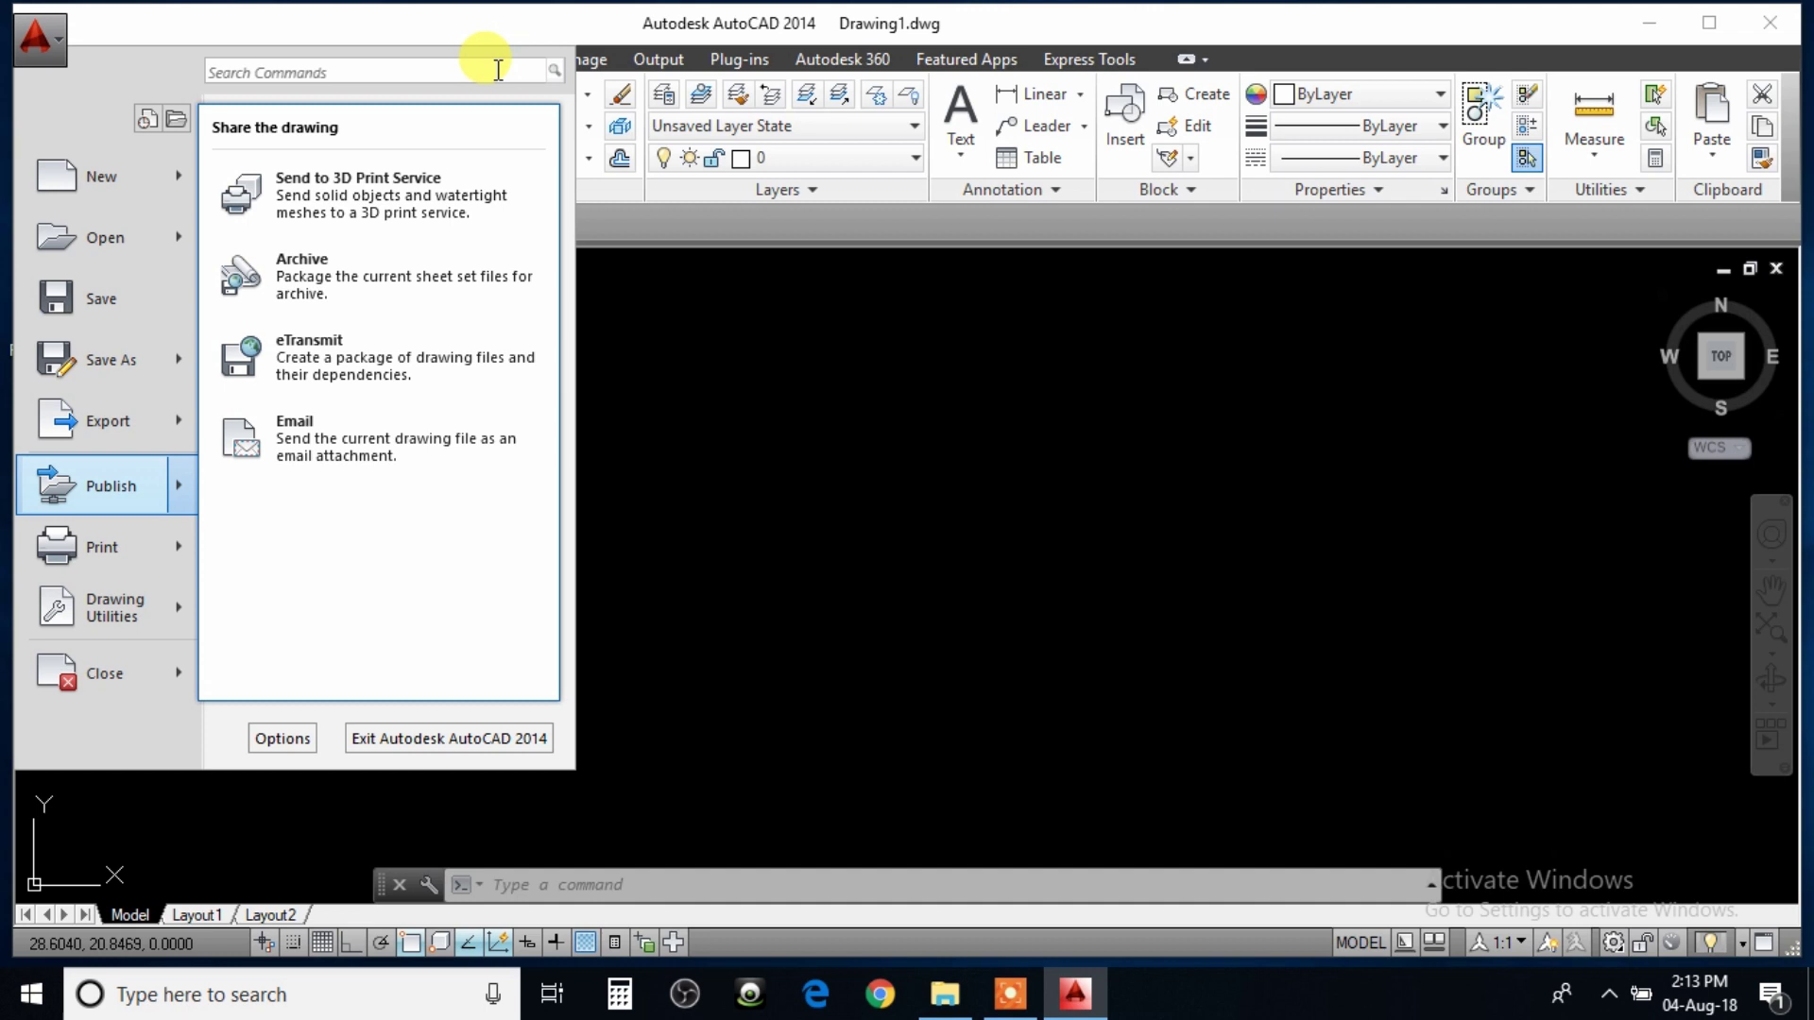
{"action": "left_click", "coordinate": [498, 69]}
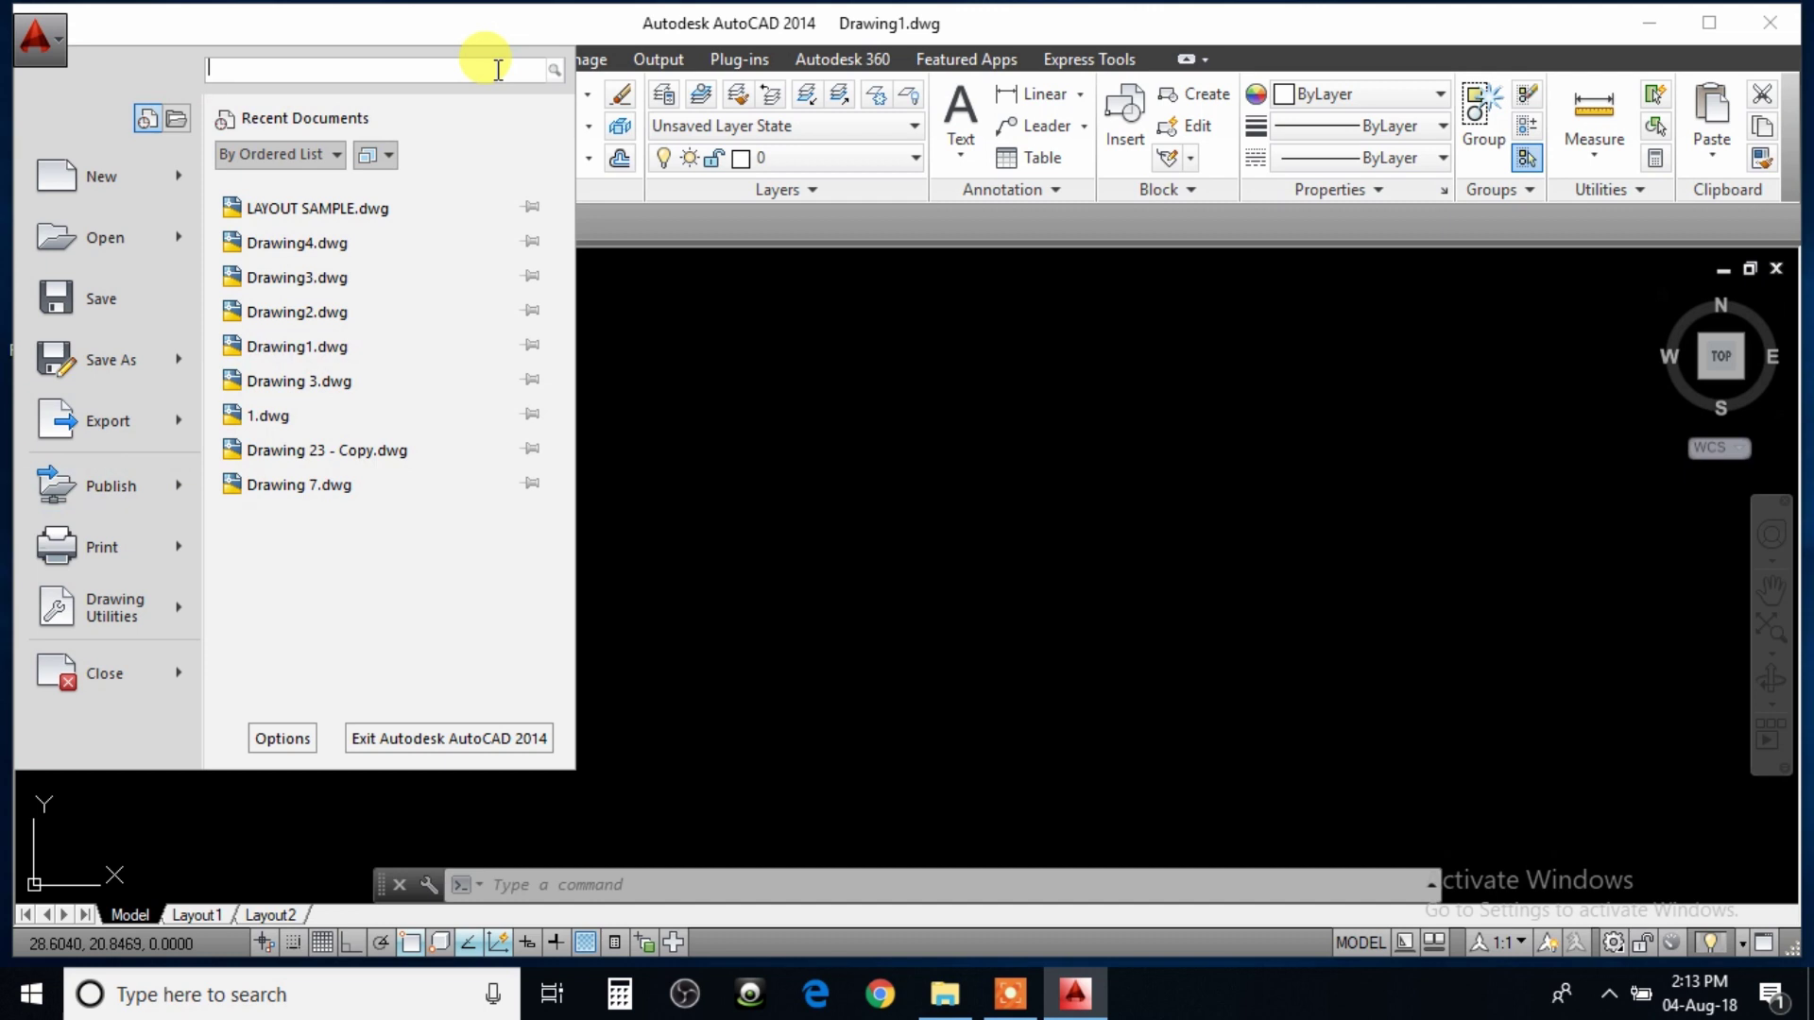
{"action": "type", "text": "LINE"}
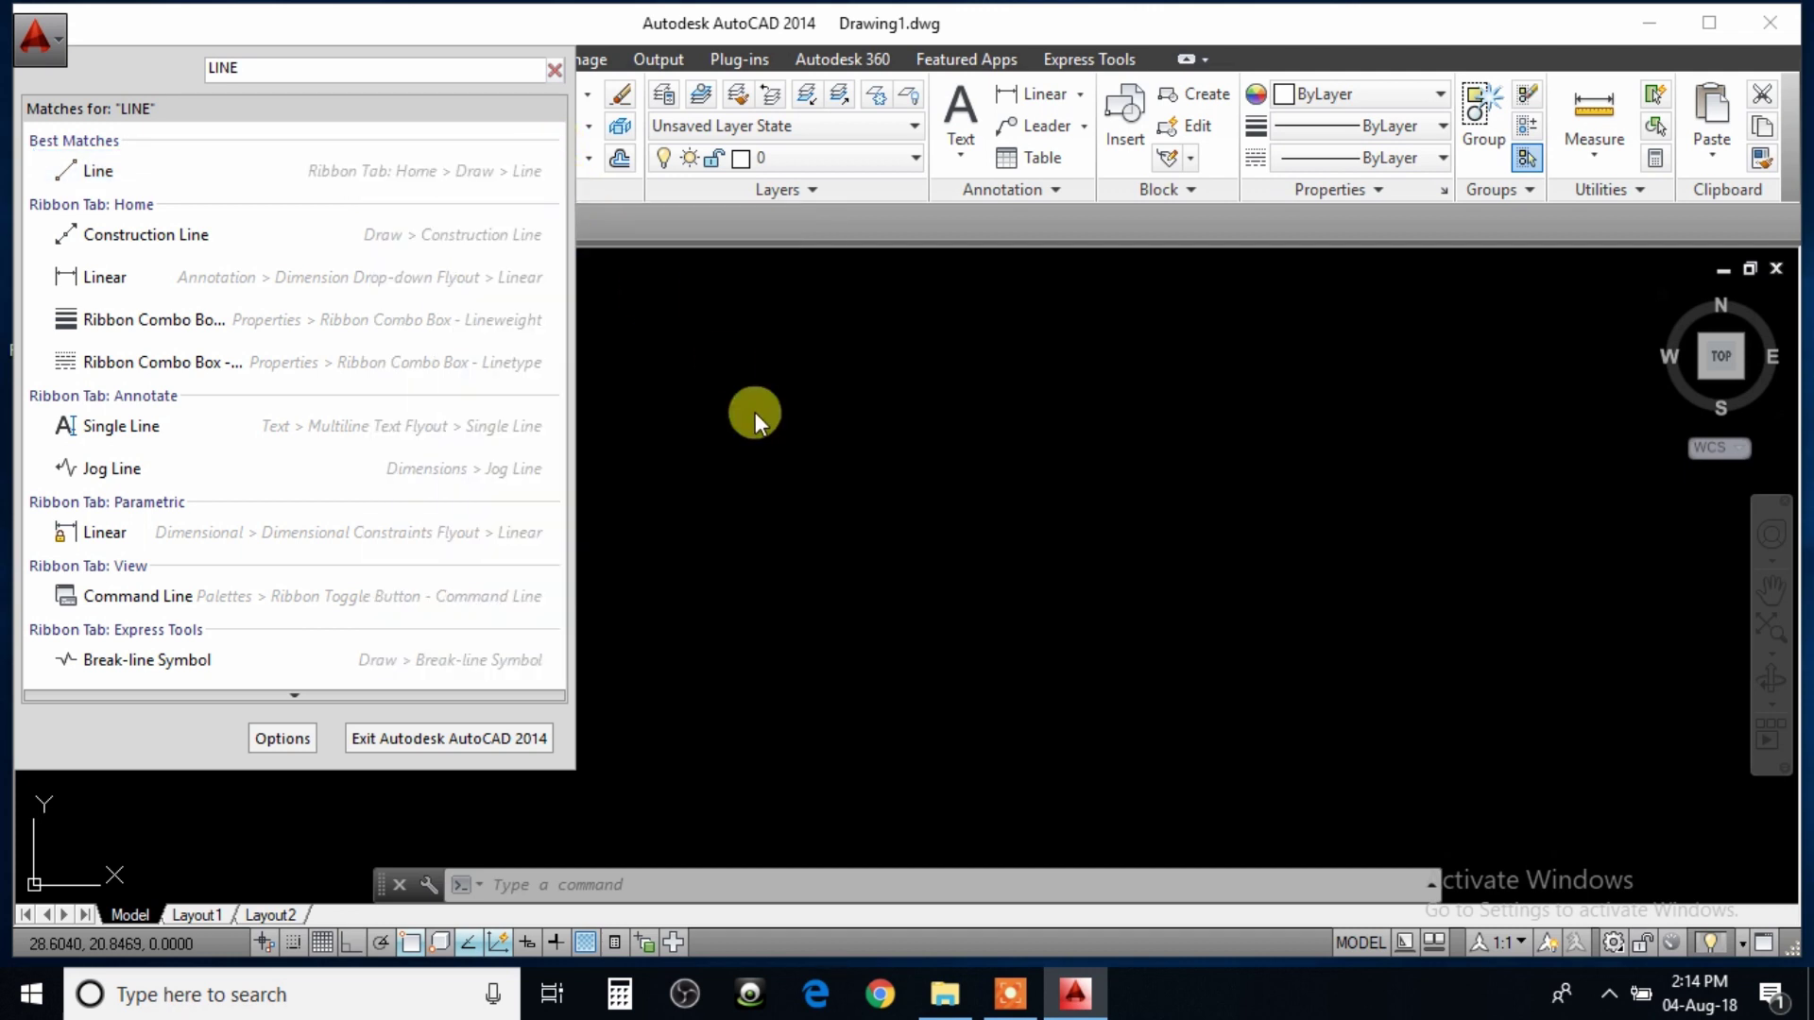
{"action": "left_click", "coordinate": [756, 412]}
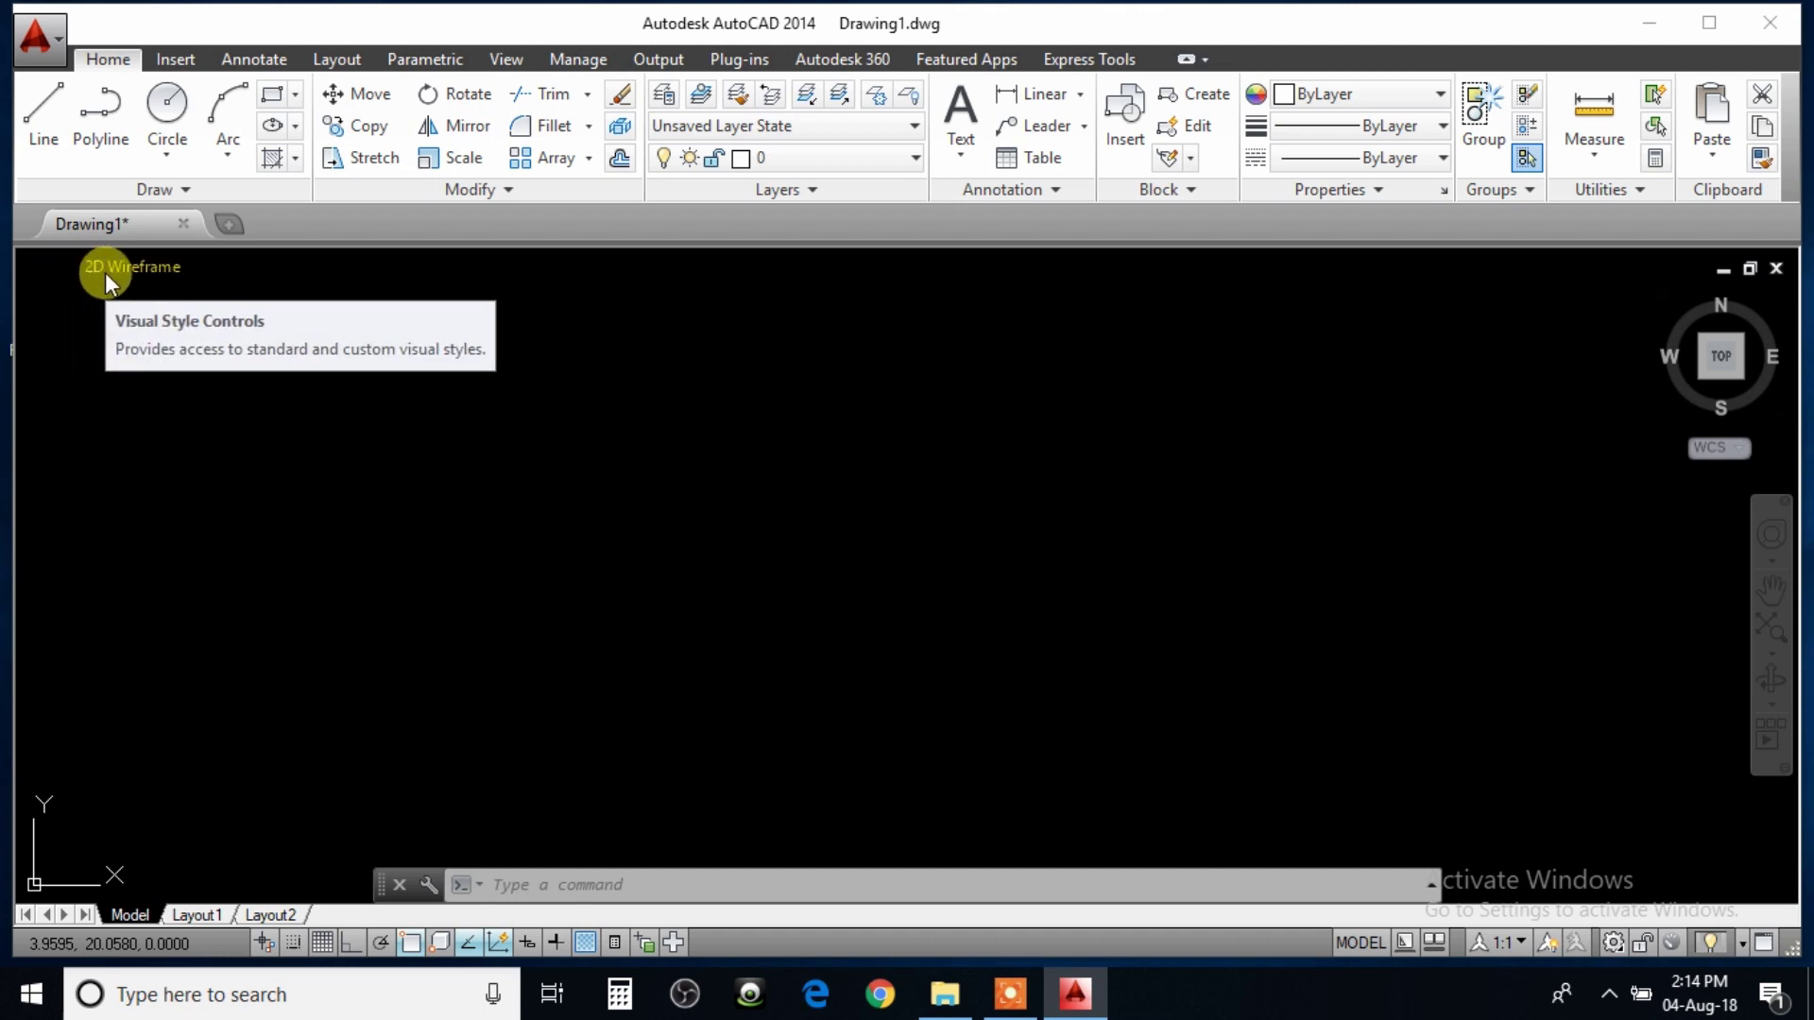
{"action": "left_click", "coordinate": [145, 270]}
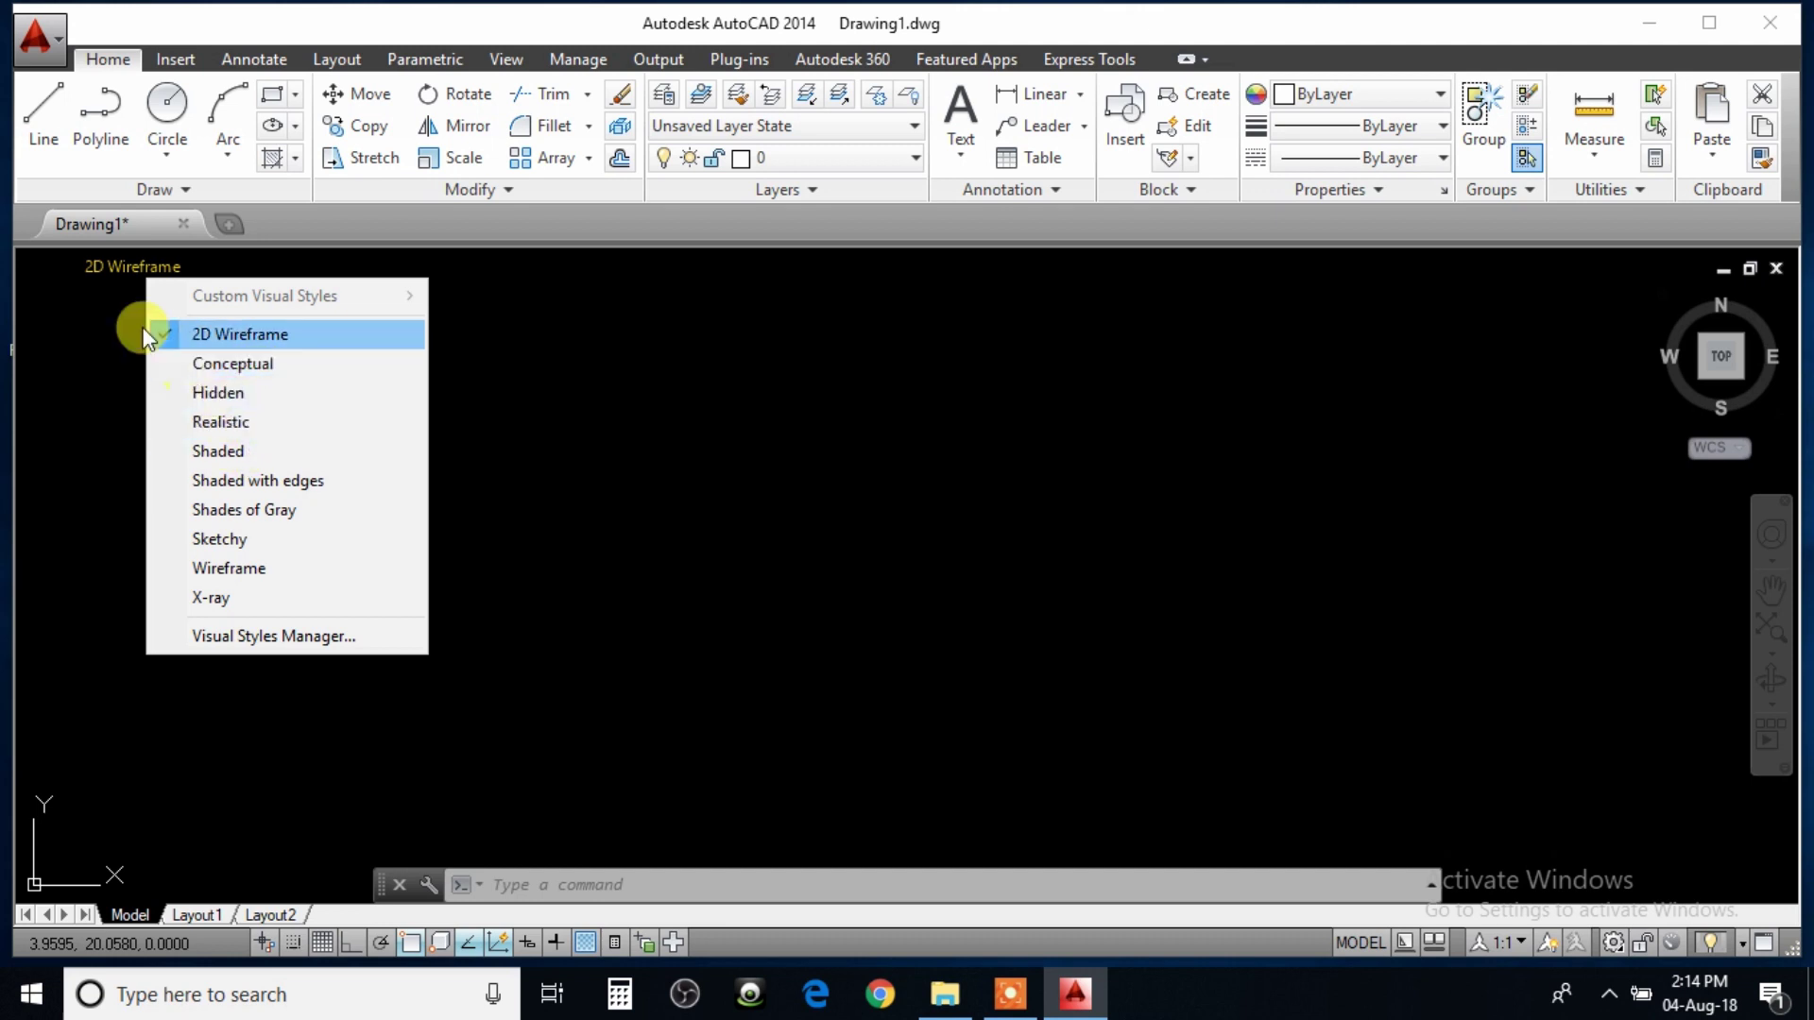
{"action": "left_click", "coordinate": [55, 264]}
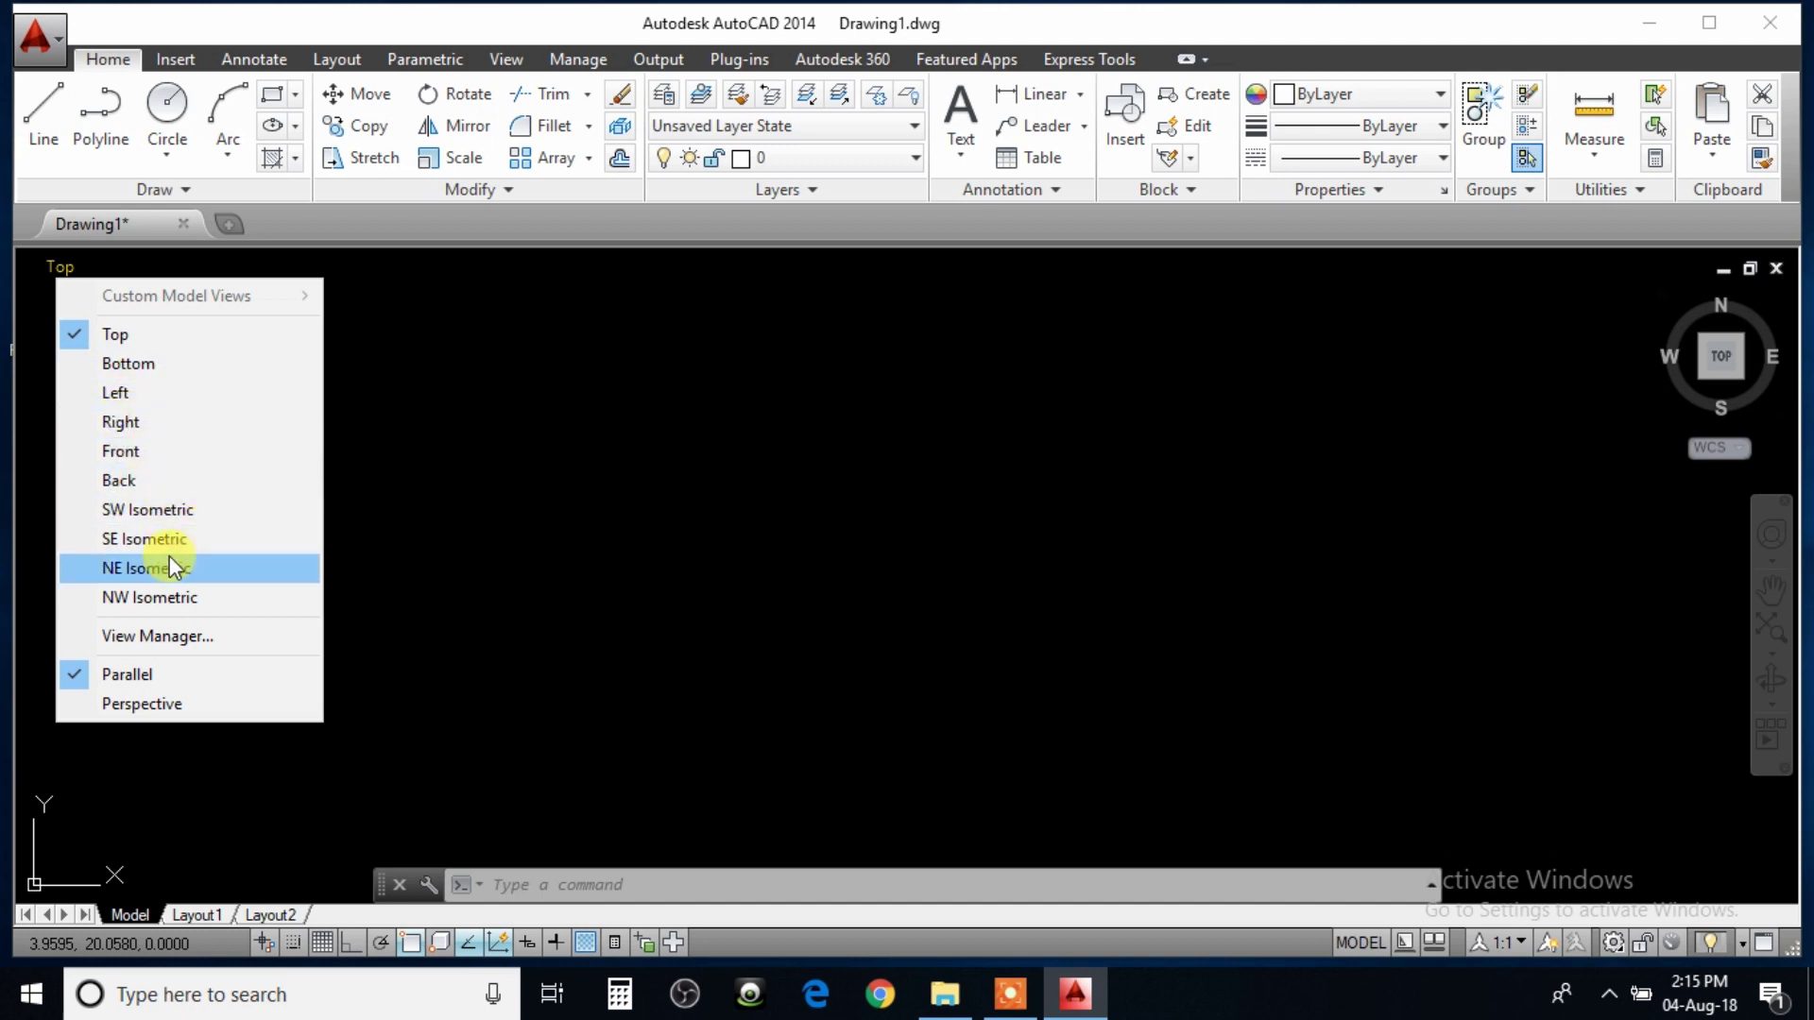
{"action": "left_click", "coordinate": [457, 671]}
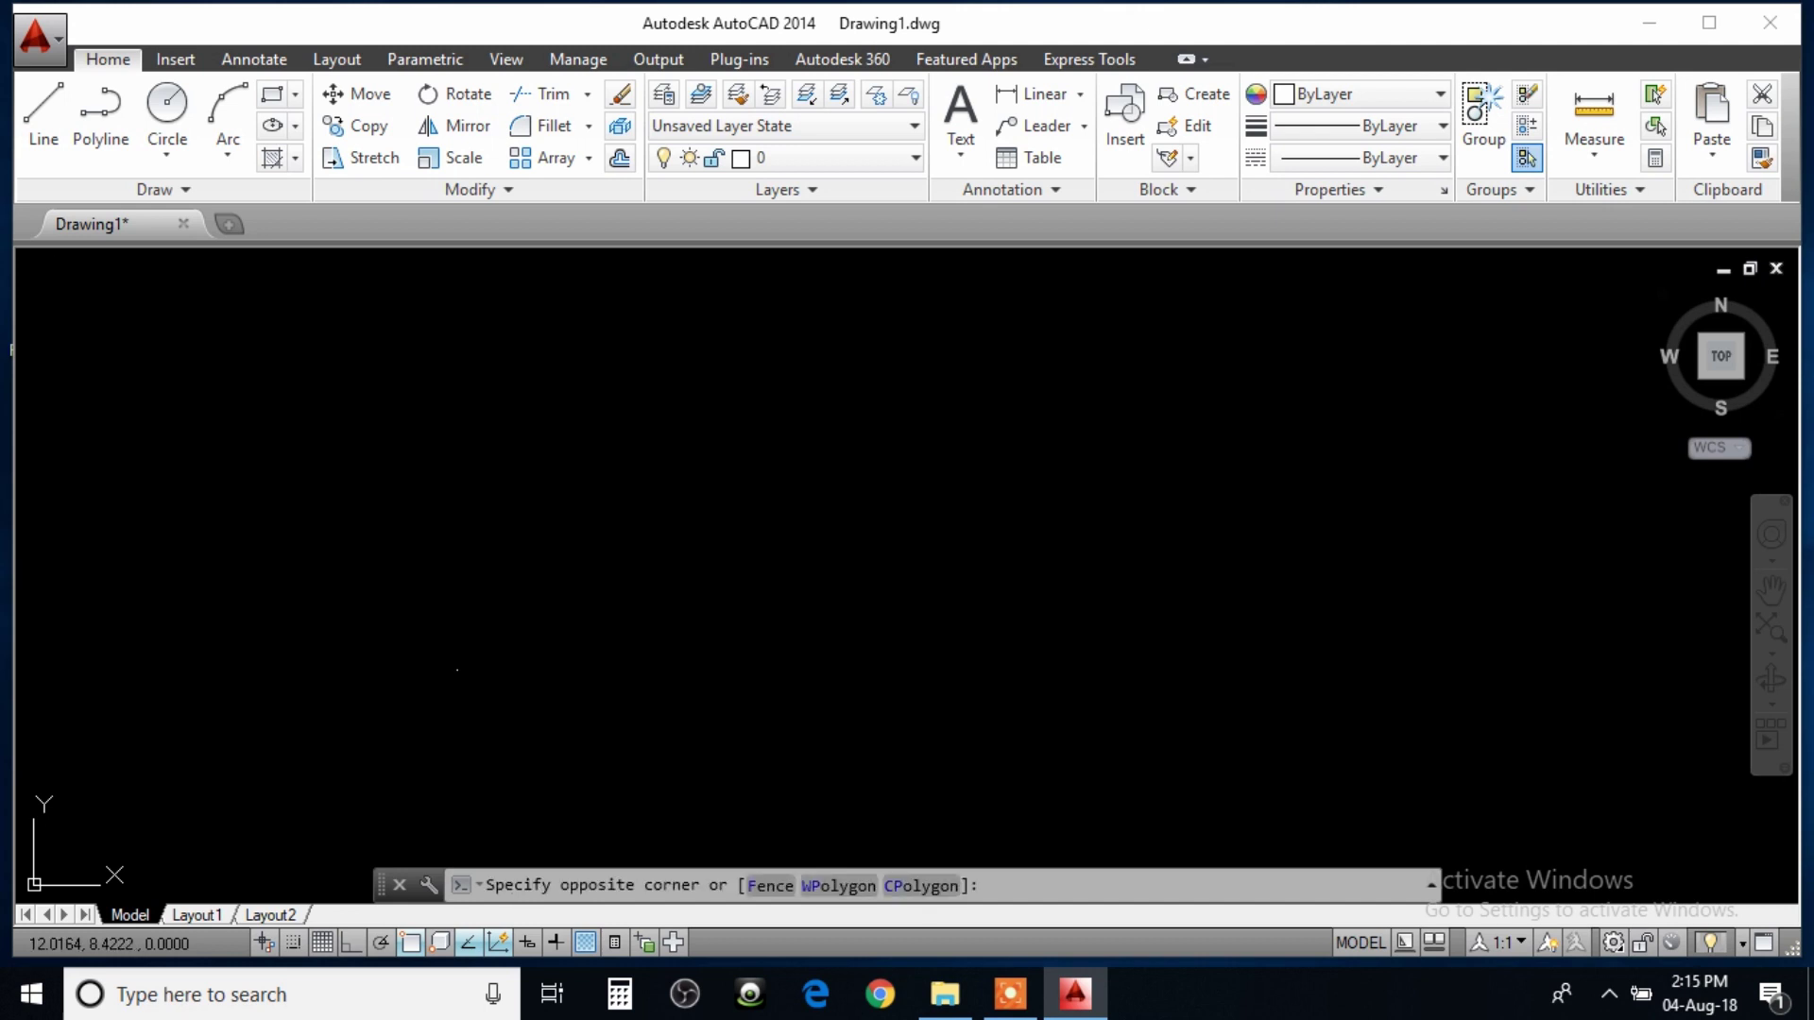
{"action": "left_click", "coordinate": [588, 717]}
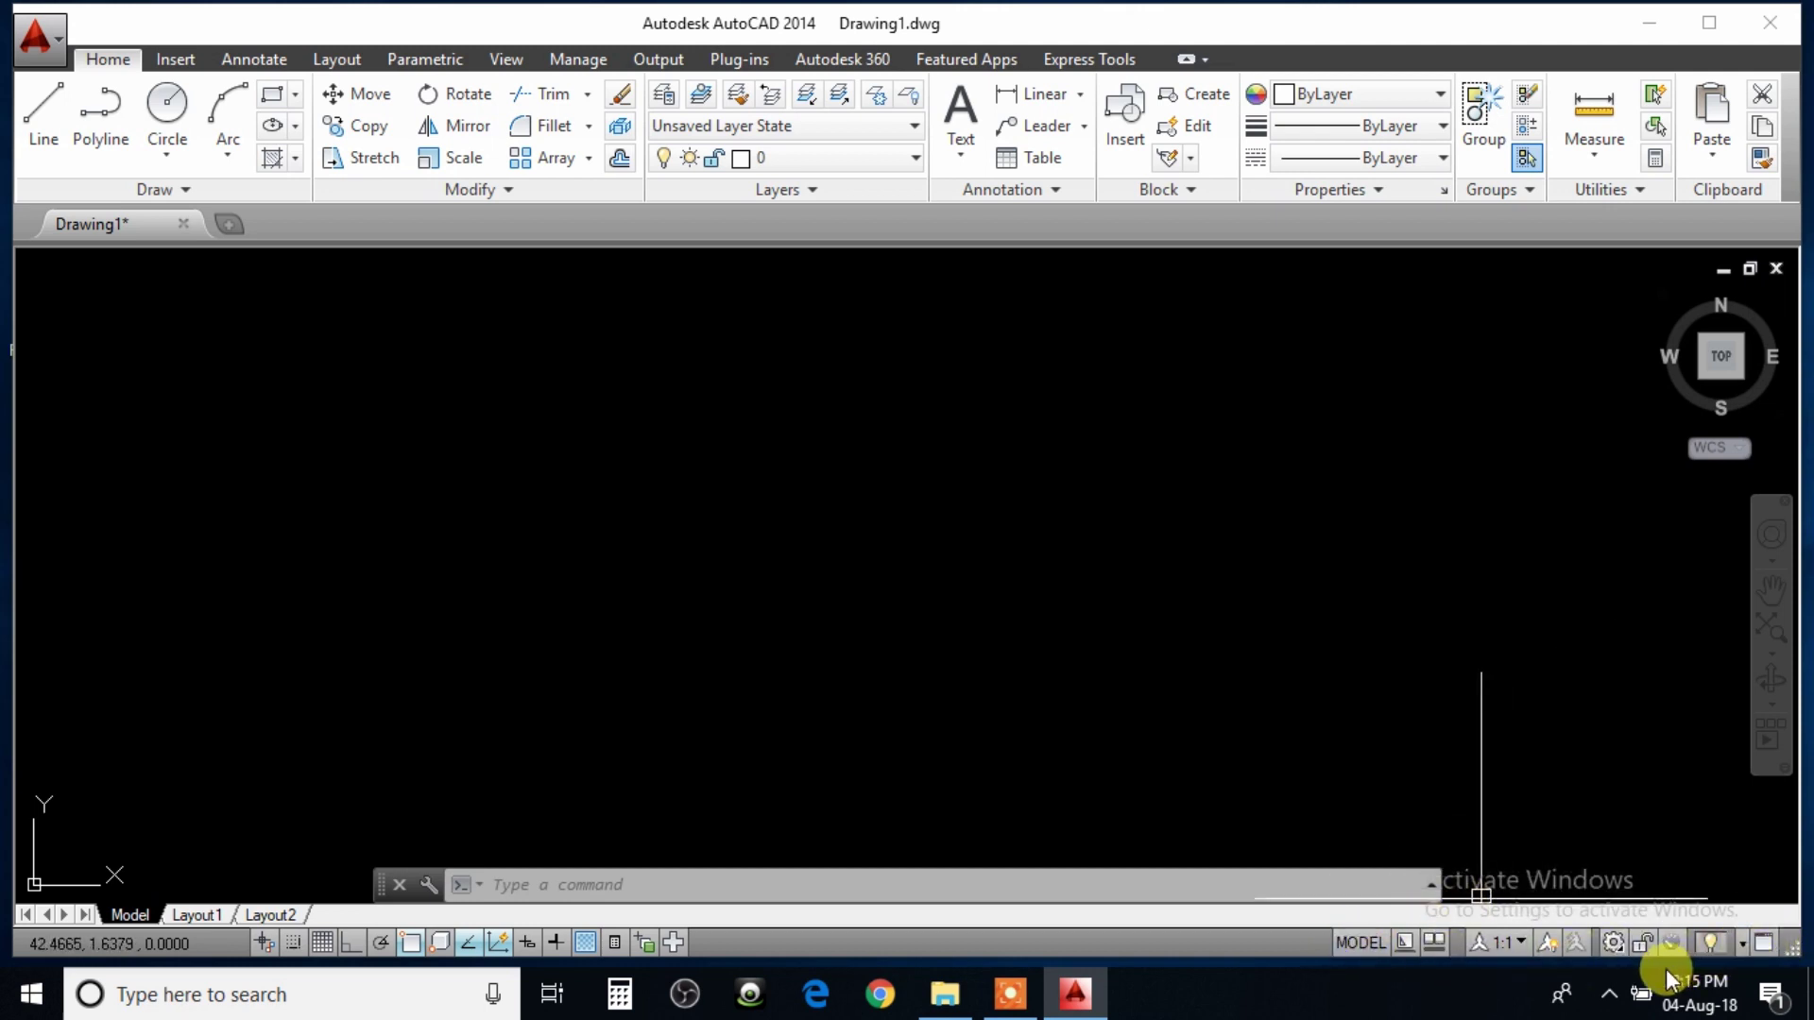
{"action": "left_click", "coordinate": [1616, 945]}
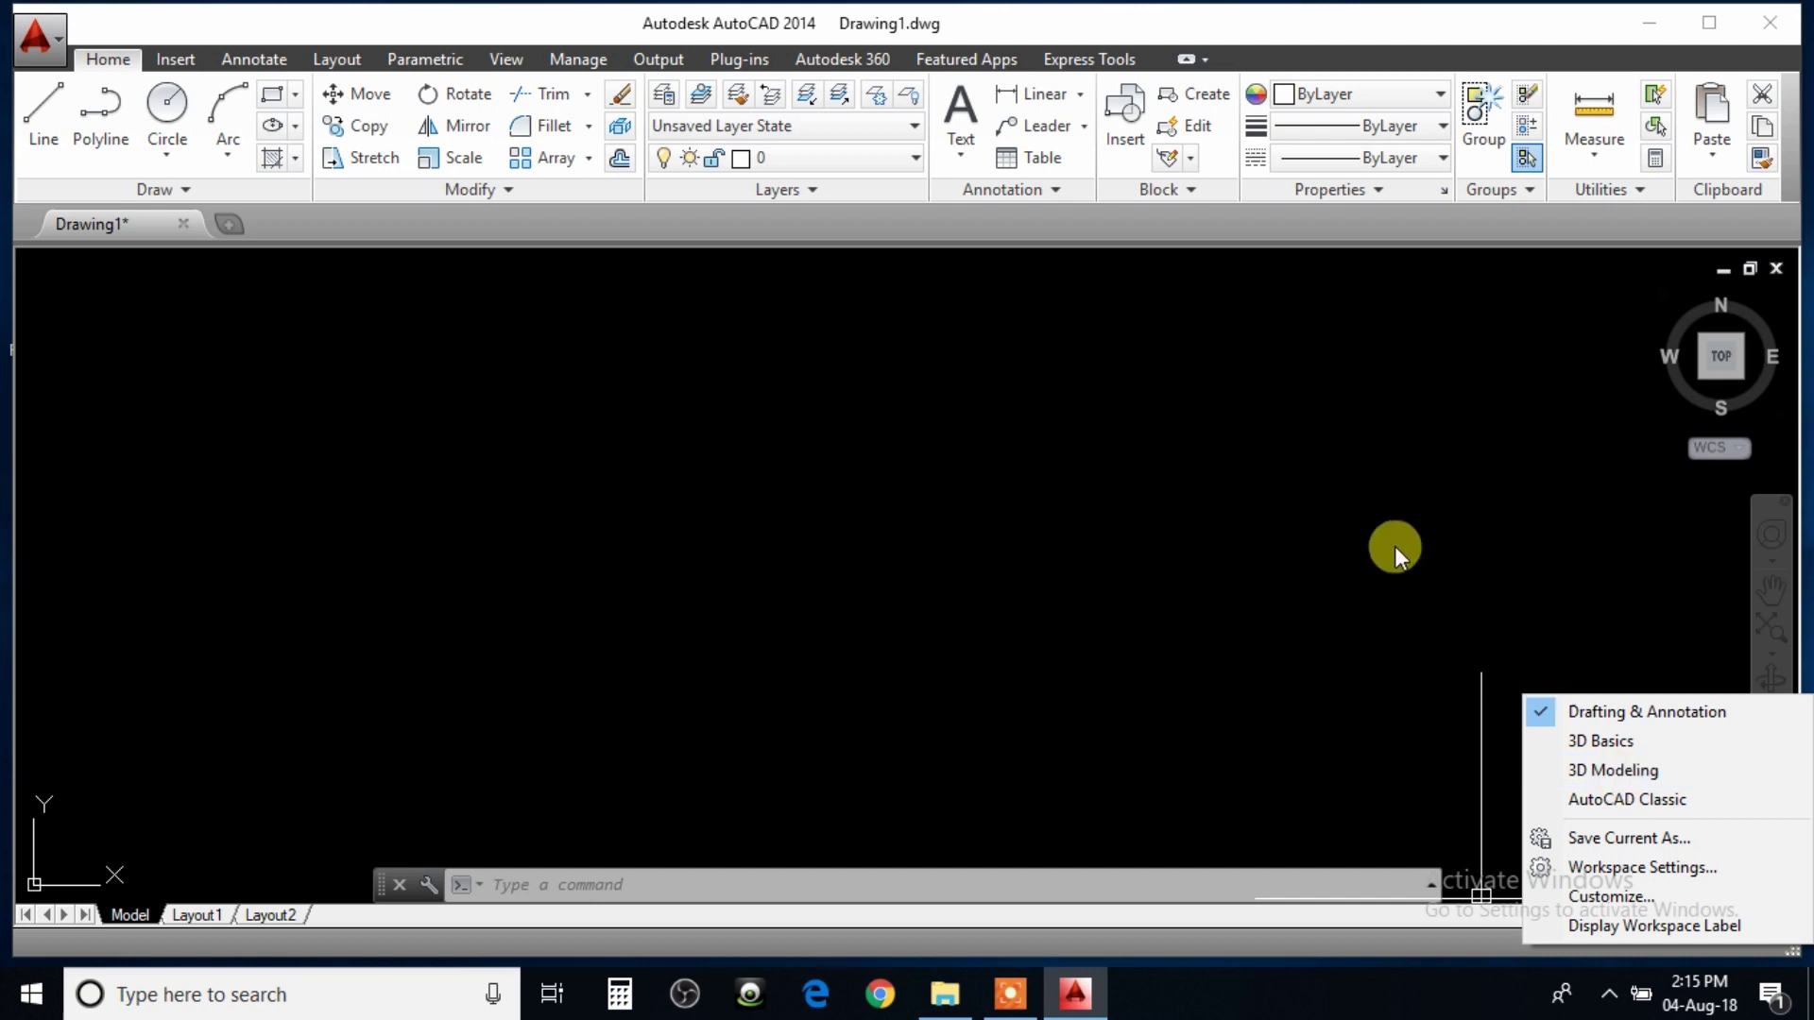
{"action": "left_click", "coordinate": [1386, 536]}
{"action": "left_click", "coordinate": [1179, 854]}
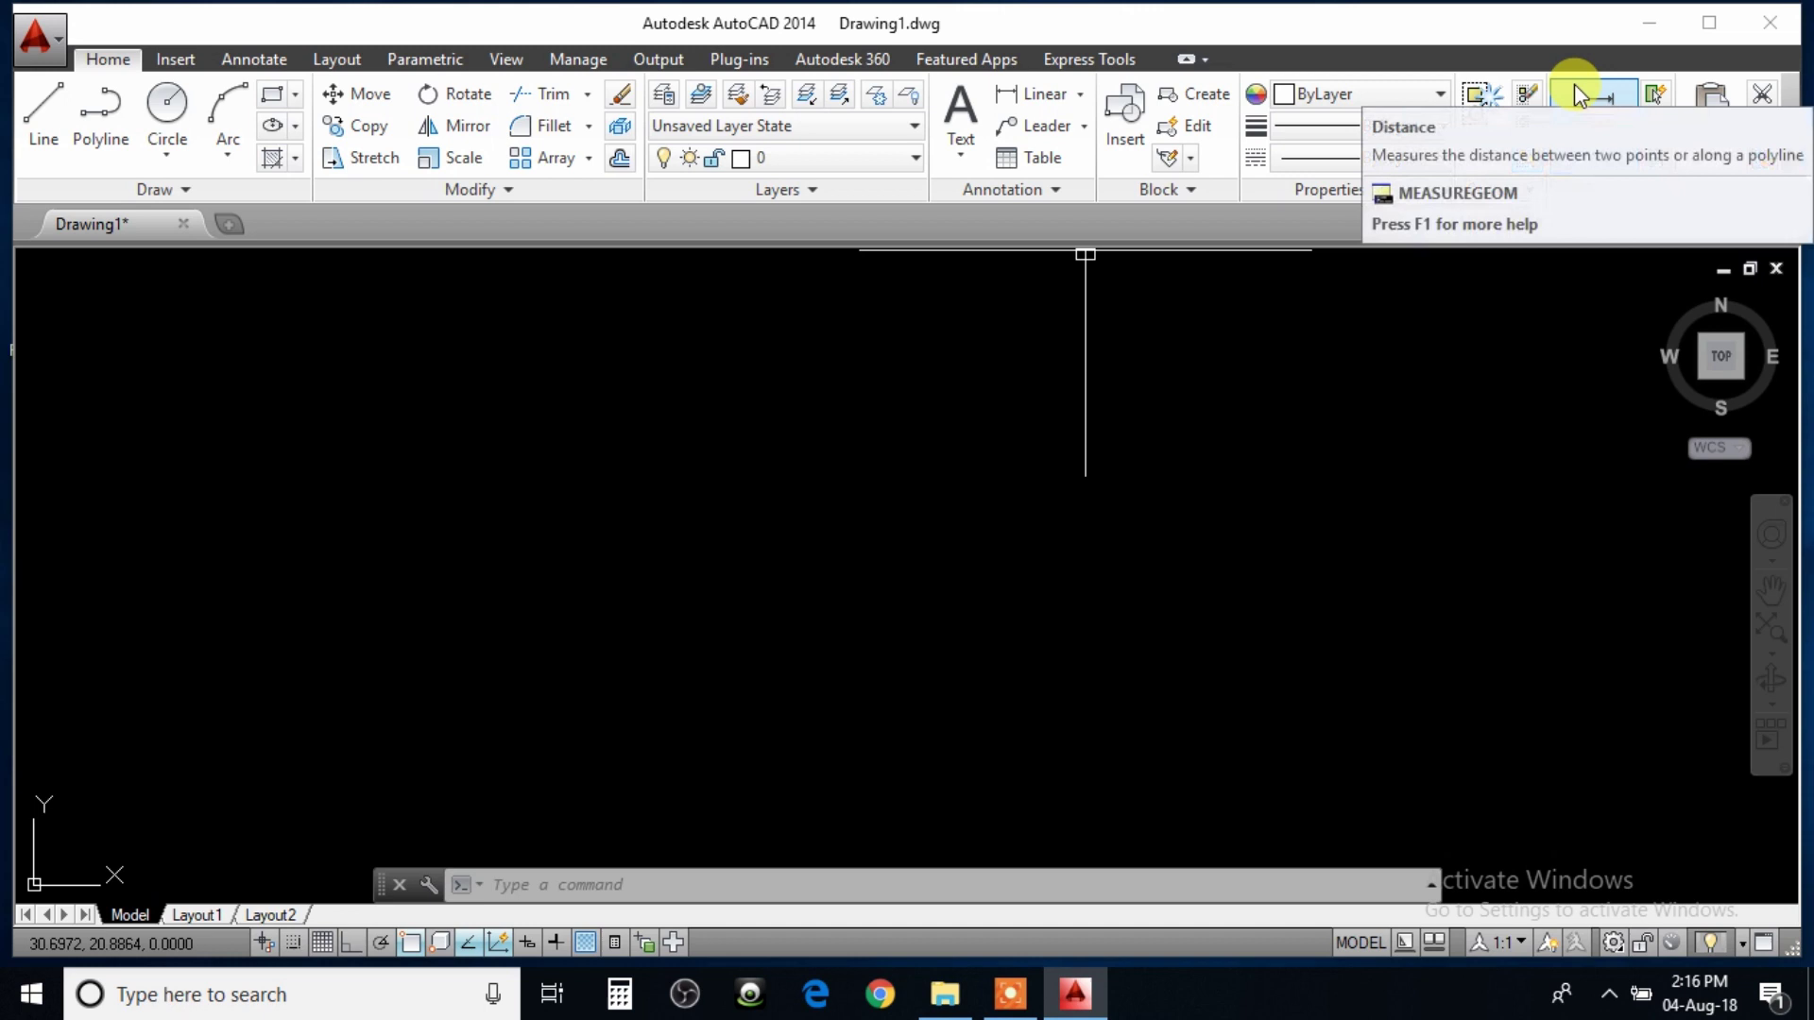
{"action": "left_click", "coordinate": [1186, 62]}
{"action": "mouse_move", "coordinate": [54, 114]}
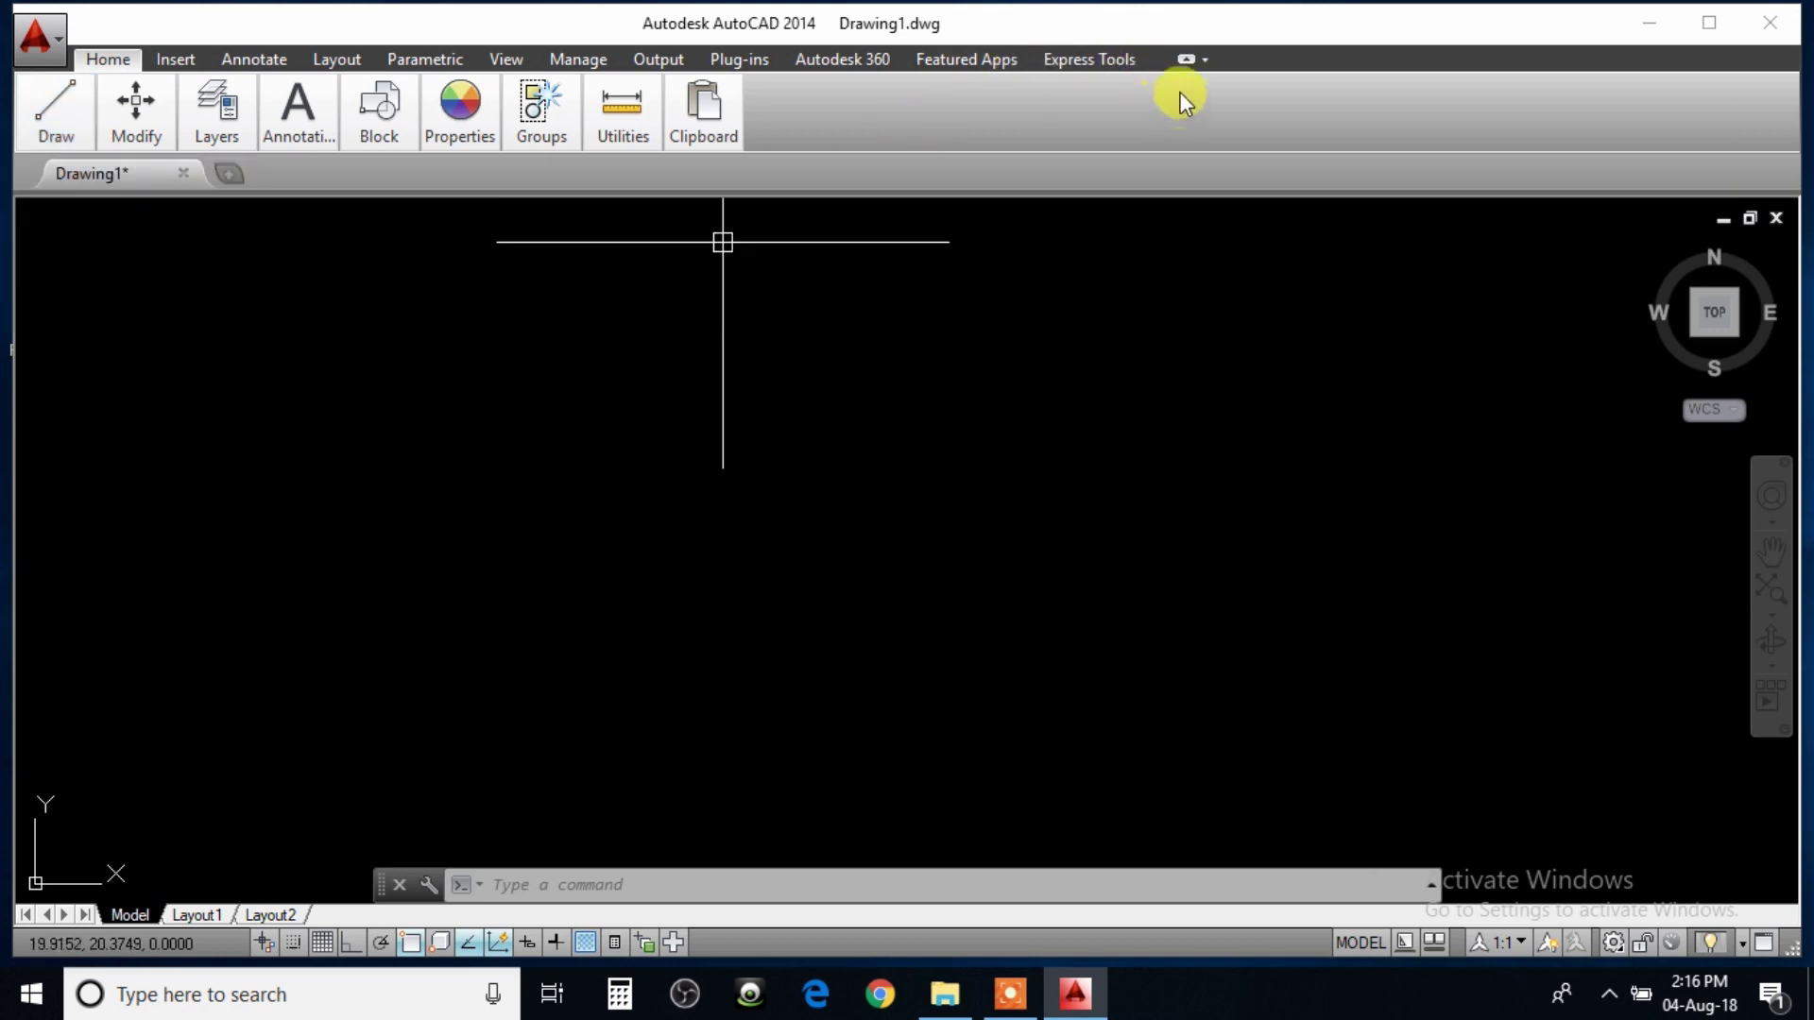
{"action": "left_click", "coordinate": [1186, 61]}
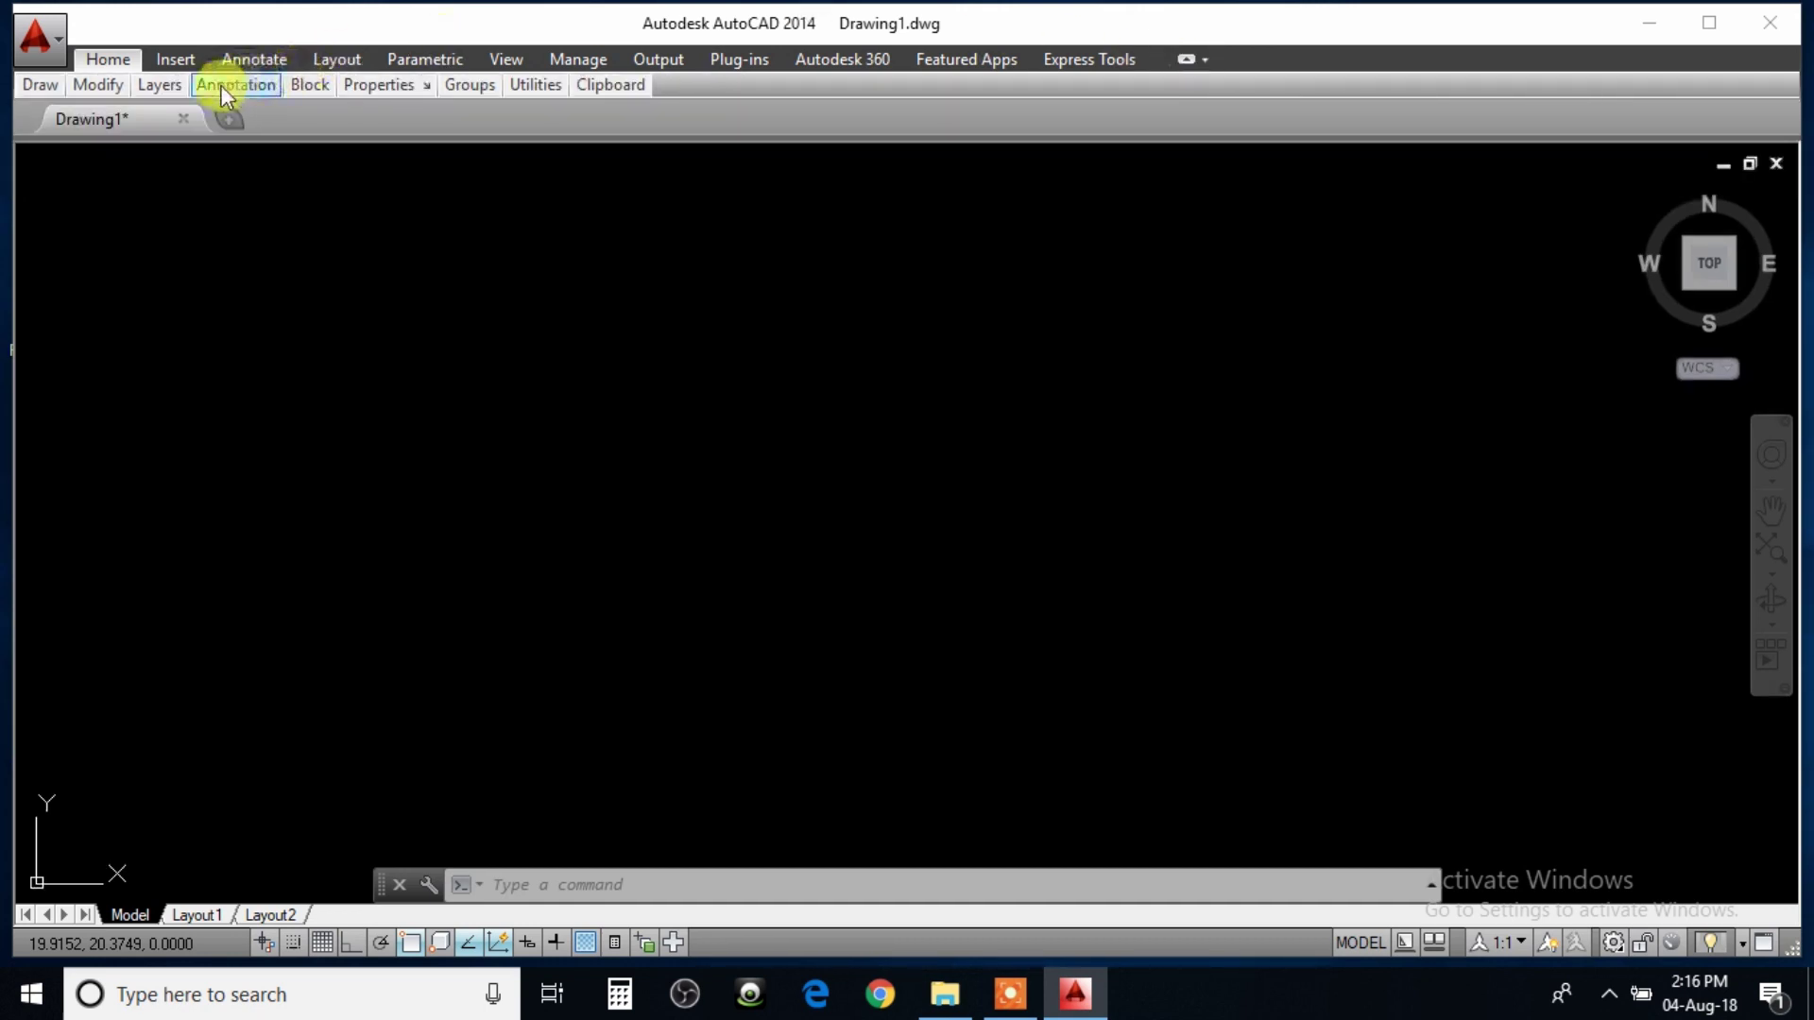
{"action": "left_click", "coordinate": [1183, 59]}
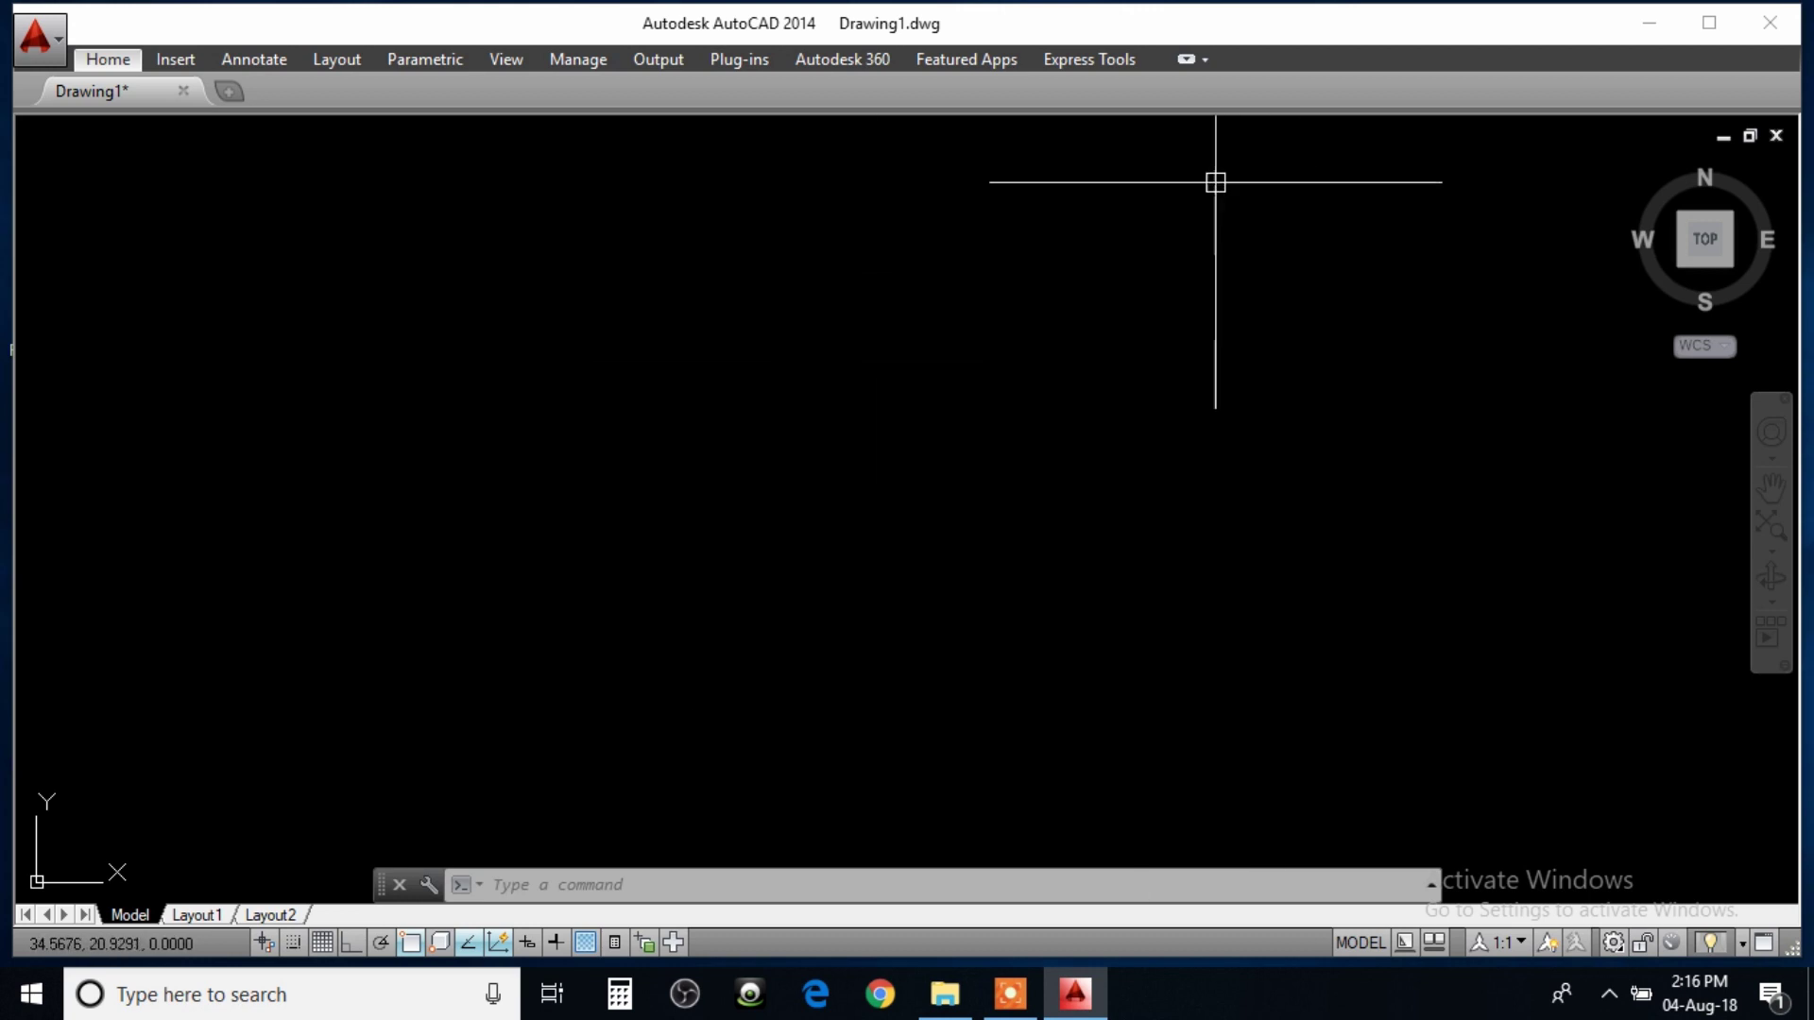
{"action": "left_click", "coordinate": [1186, 58]}
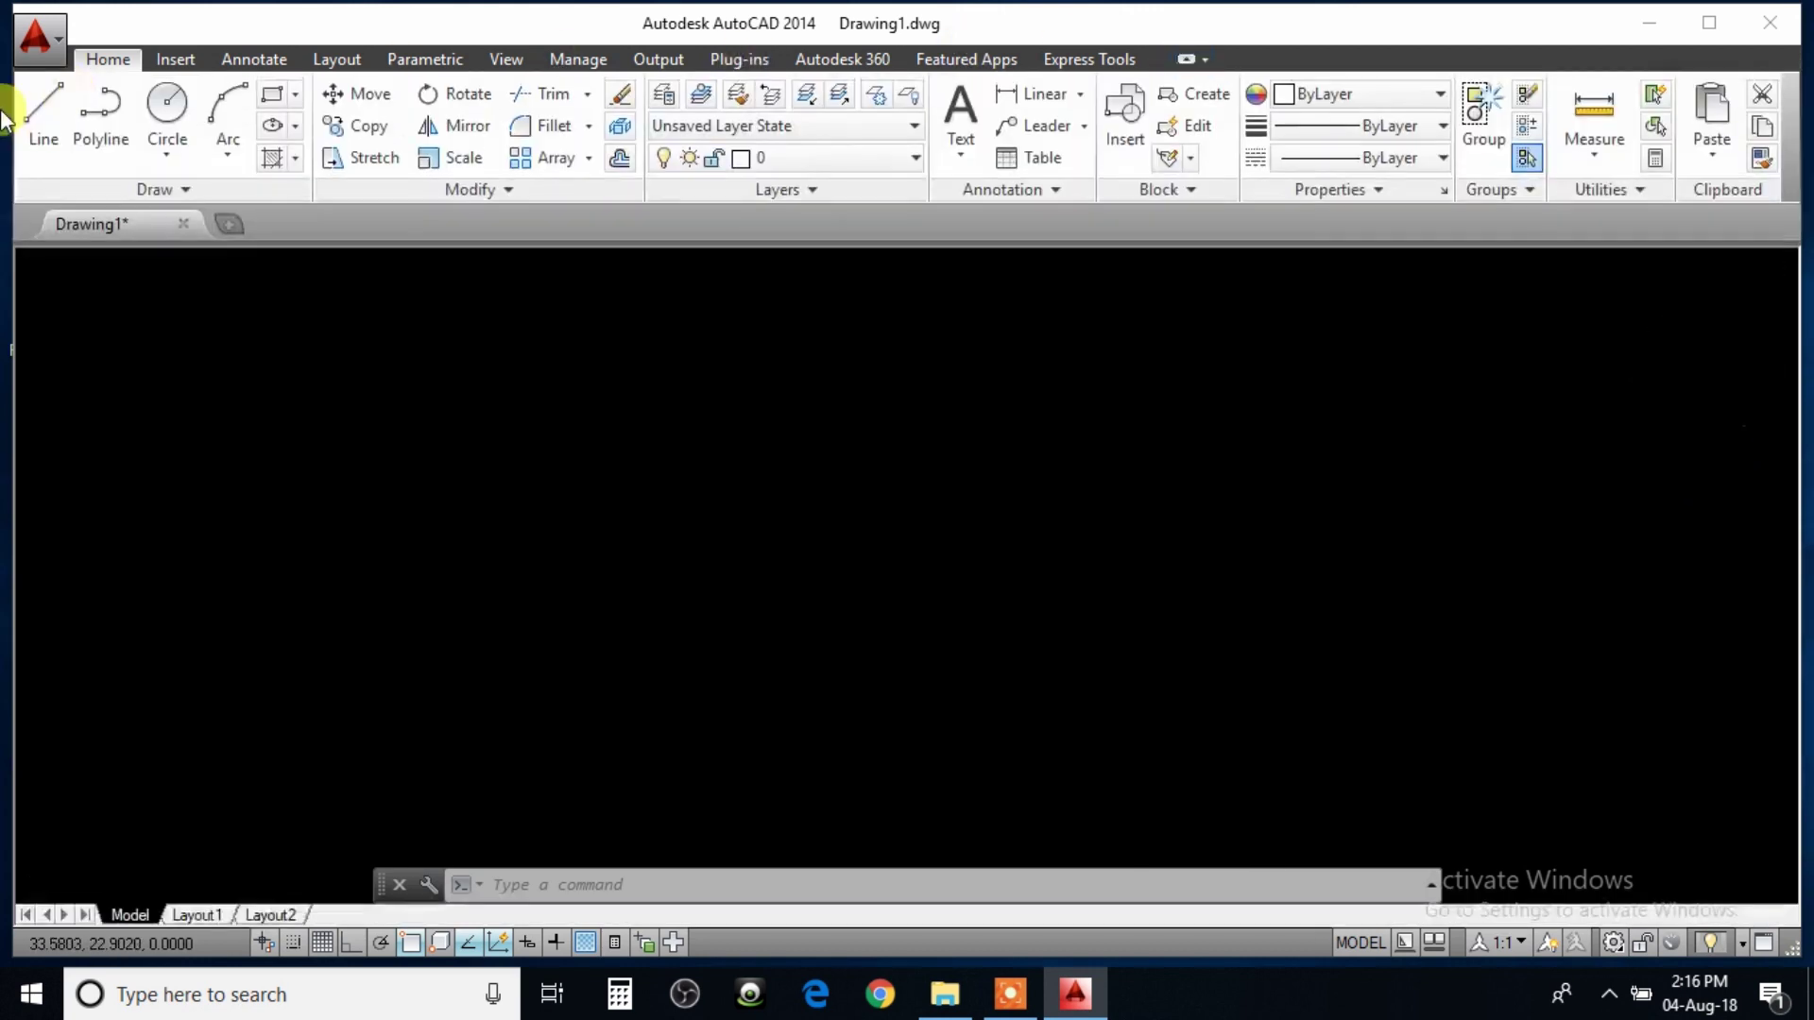